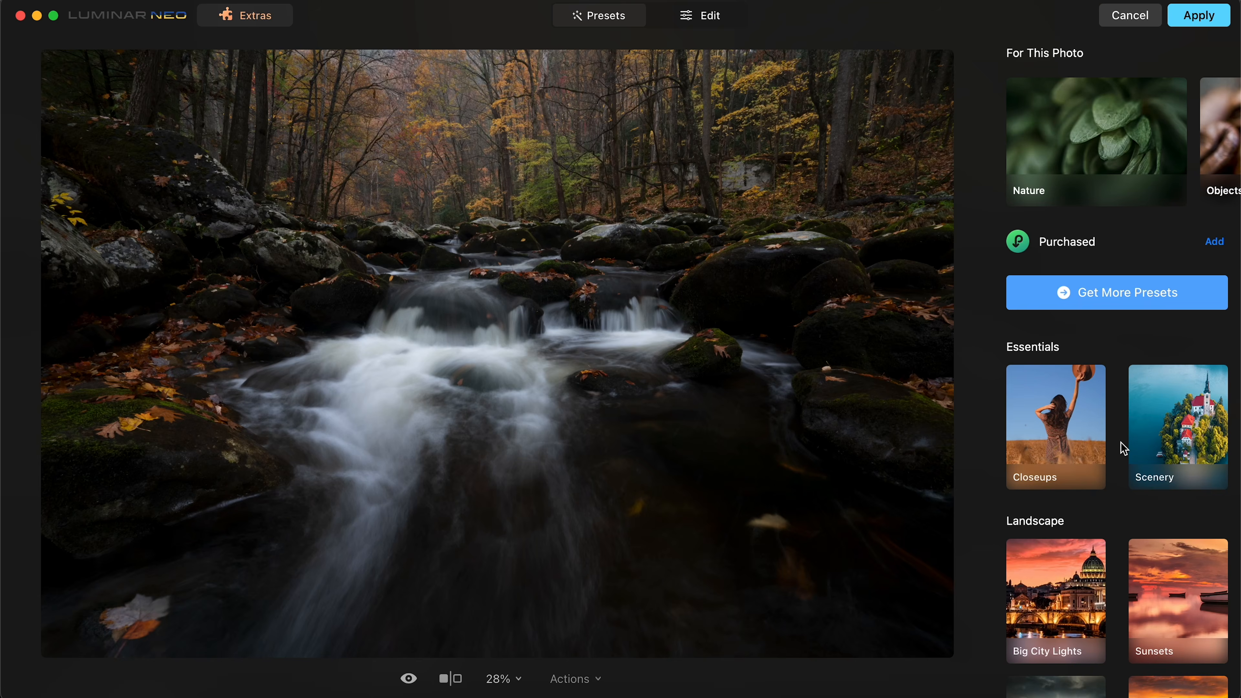
- Apply the Forest Stream preset from the Easy Landscapes collection and reduce its strength to roughly half
scroll(1107, 445, down, 10)
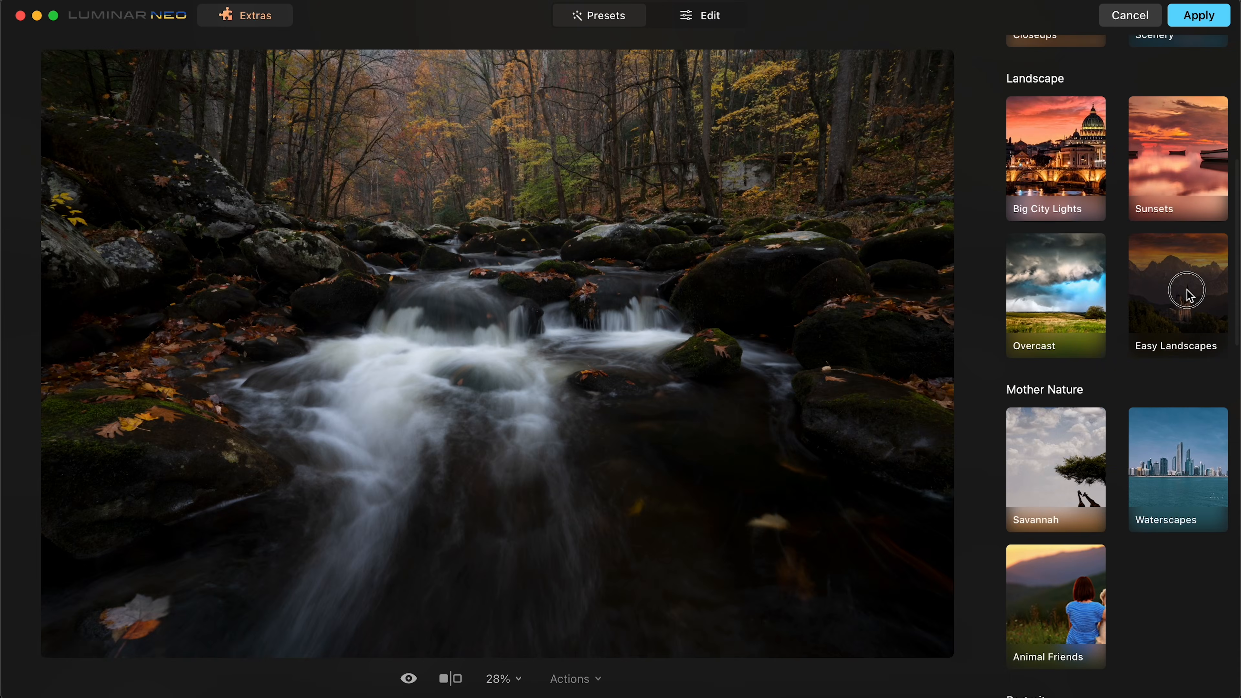
click(1186, 290)
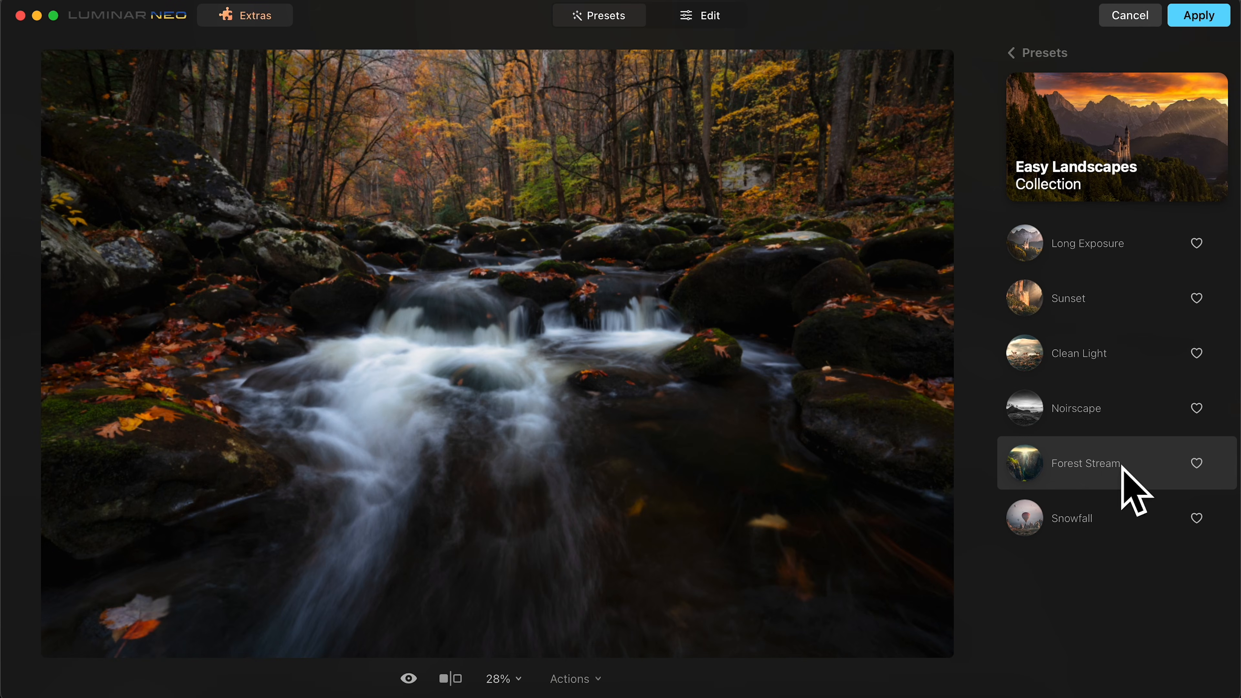
click(1102, 470)
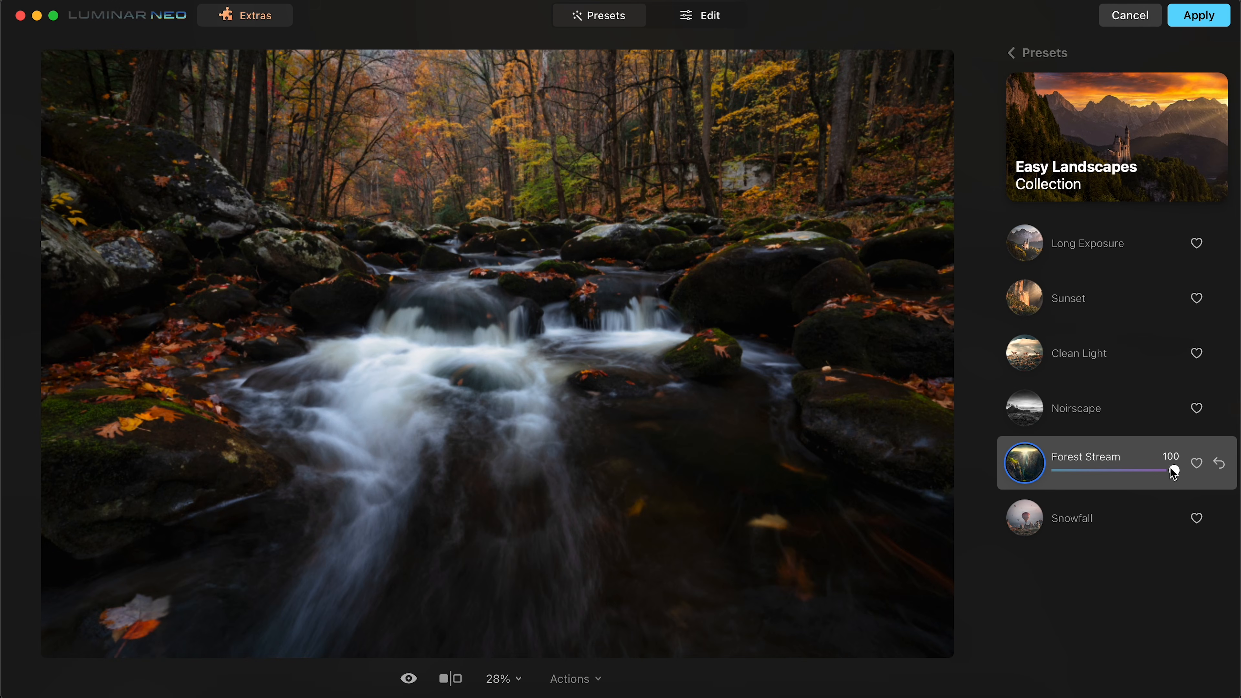
drag(1170, 471, 1116, 472)
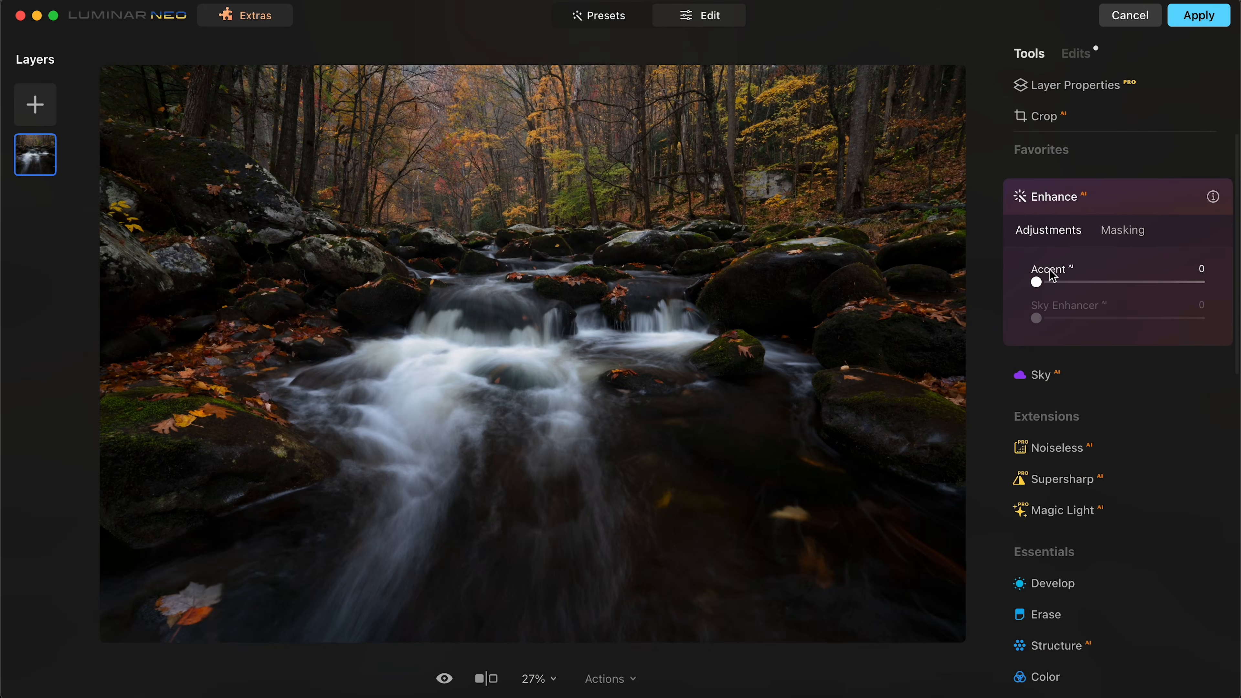
- Set the Enhance AI Accent to 26 and stack a second, similarly strong Enhance AI Accent adjustment on the photo
mouse_move(1066, 283)
mouse_down()
mouse_move(1150, 286)
mouse_move(1025, 292)
mouse_move(1141, 280)
mouse_move(1077, 282)
mouse_up()
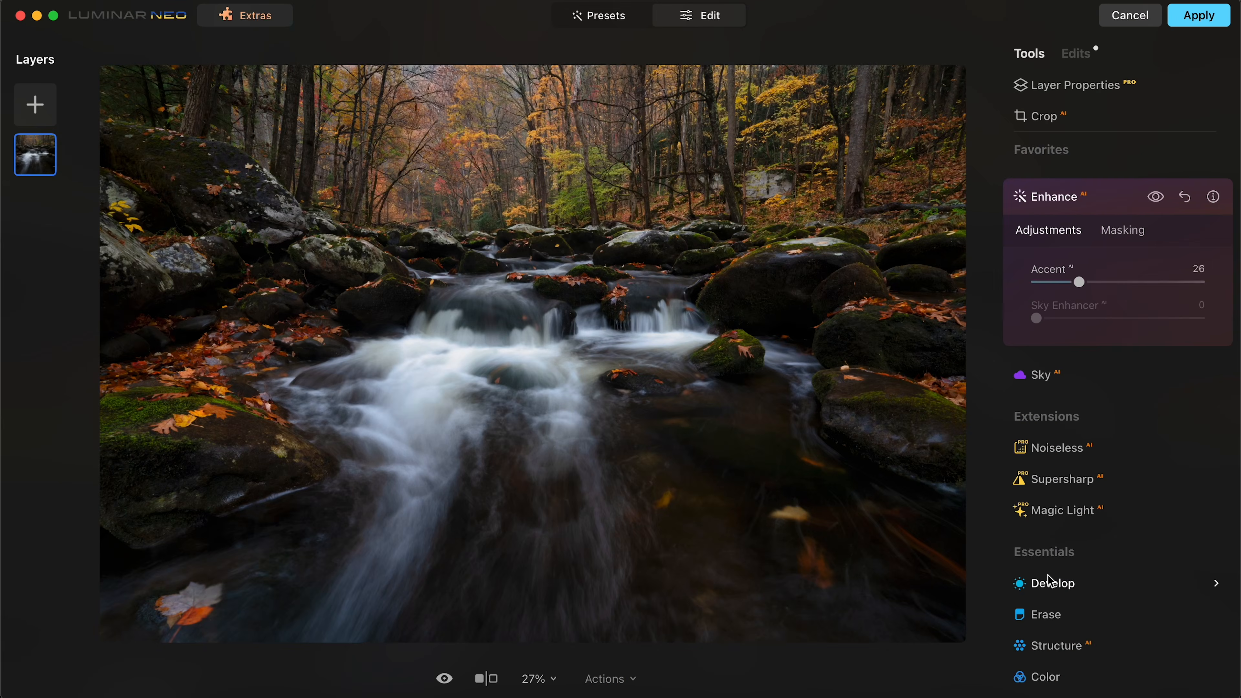
click(1050, 583)
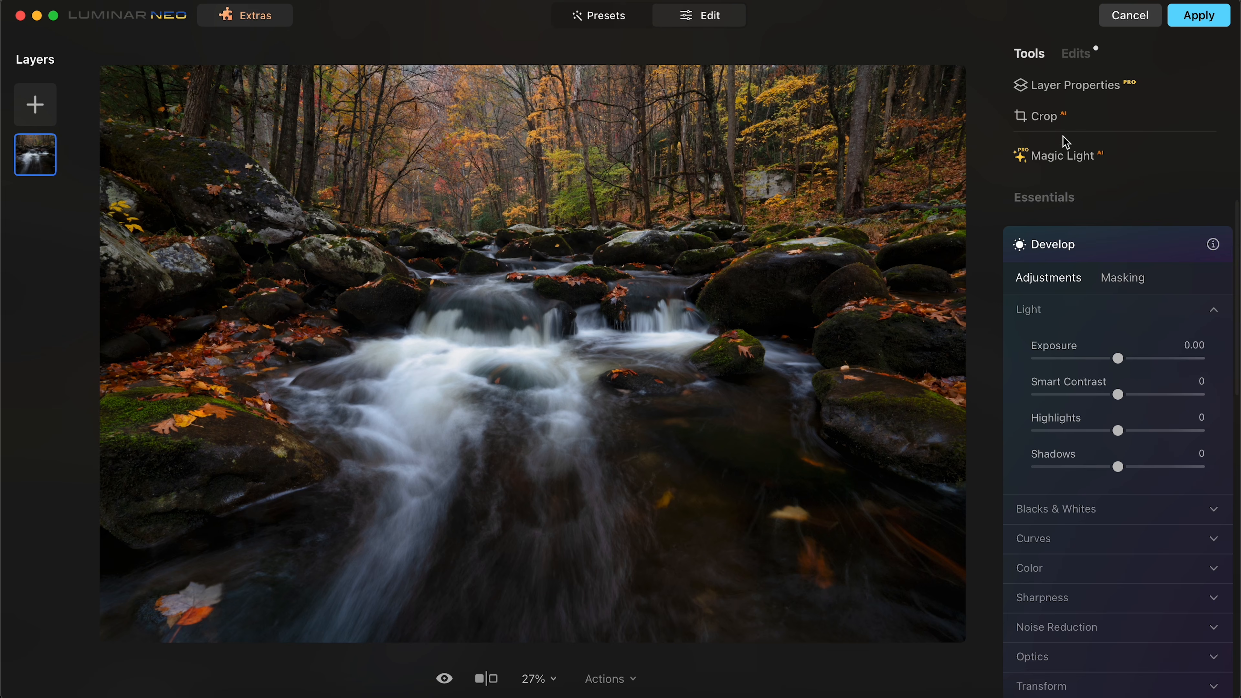
scroll(1075, 195, up, 4)
click(1052, 182)
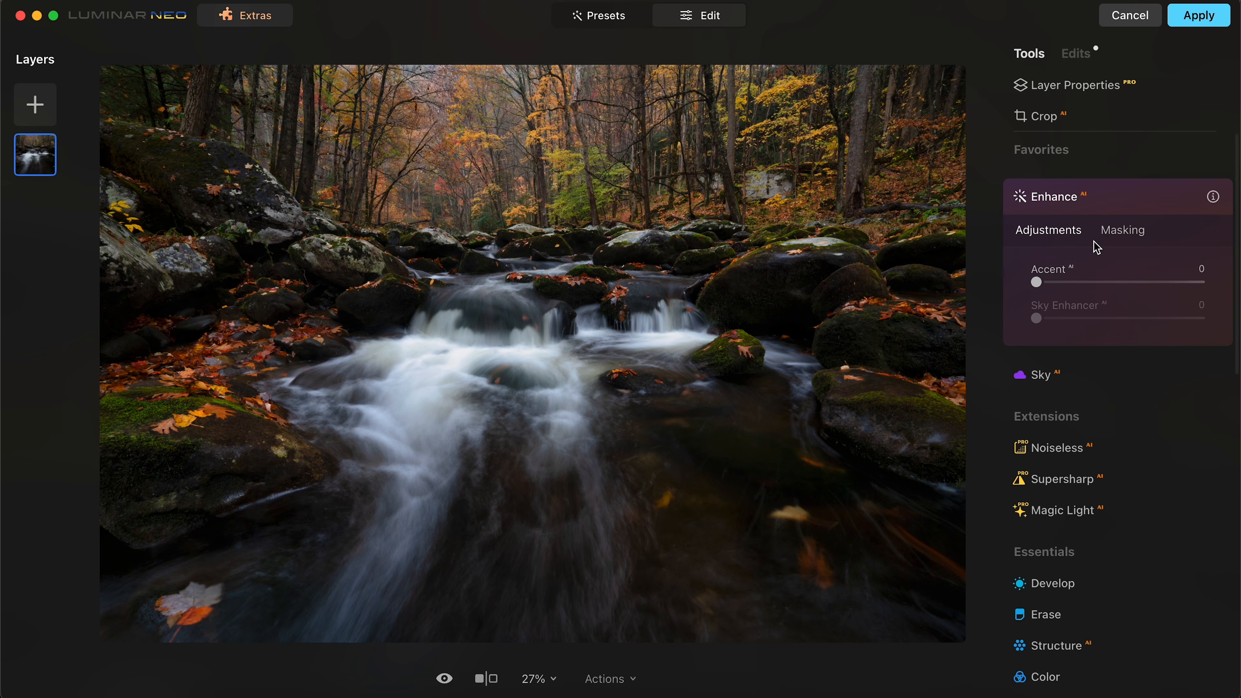
drag(1036, 283, 1078, 287)
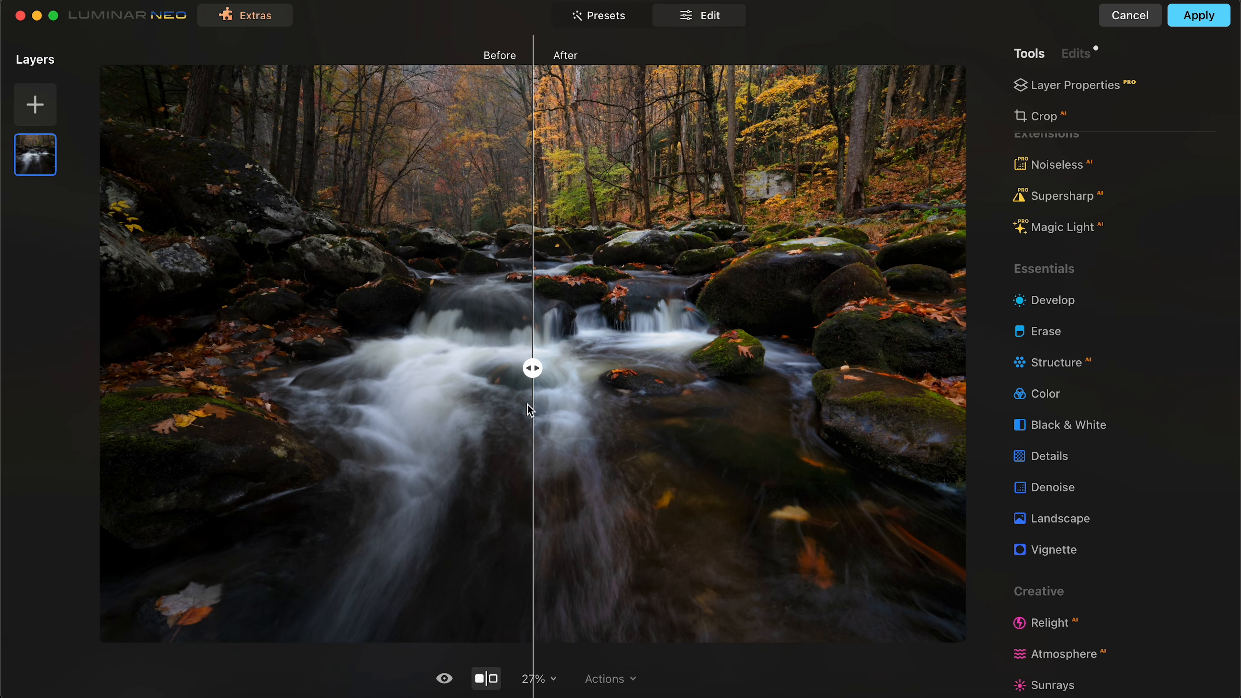
- Compare the edited photo with the original across almost the whole frame and close the comparison
drag(533, 368, 142, 381)
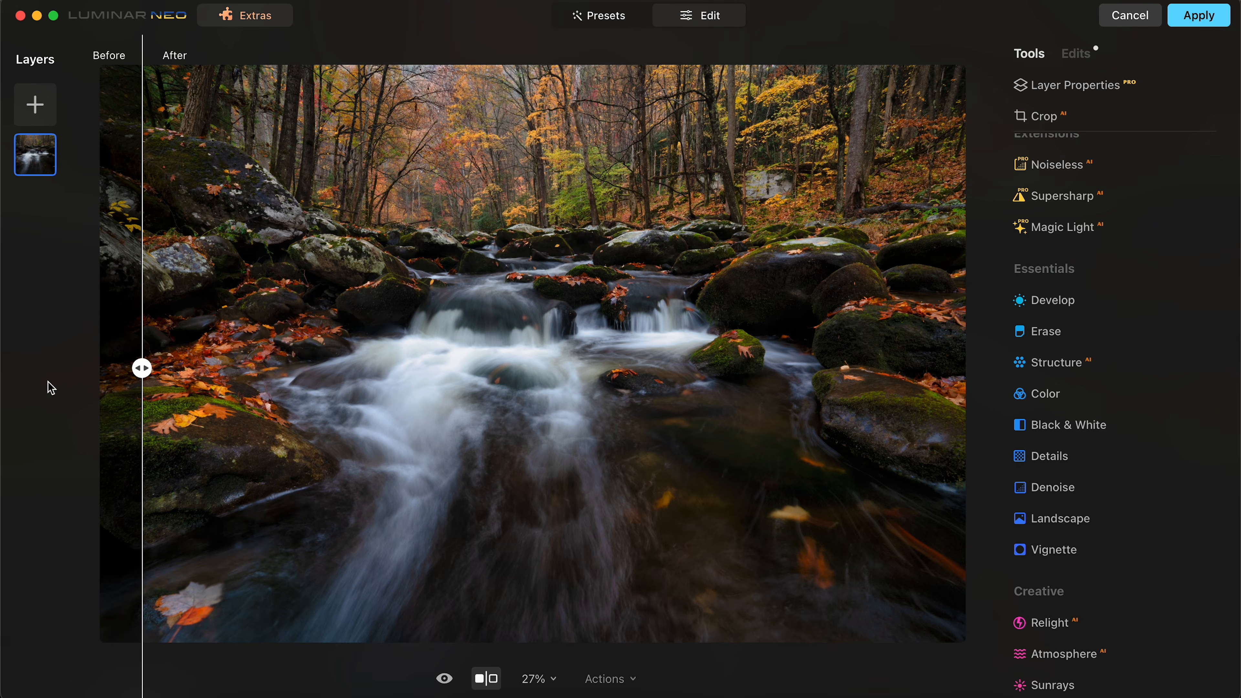
click(487, 677)
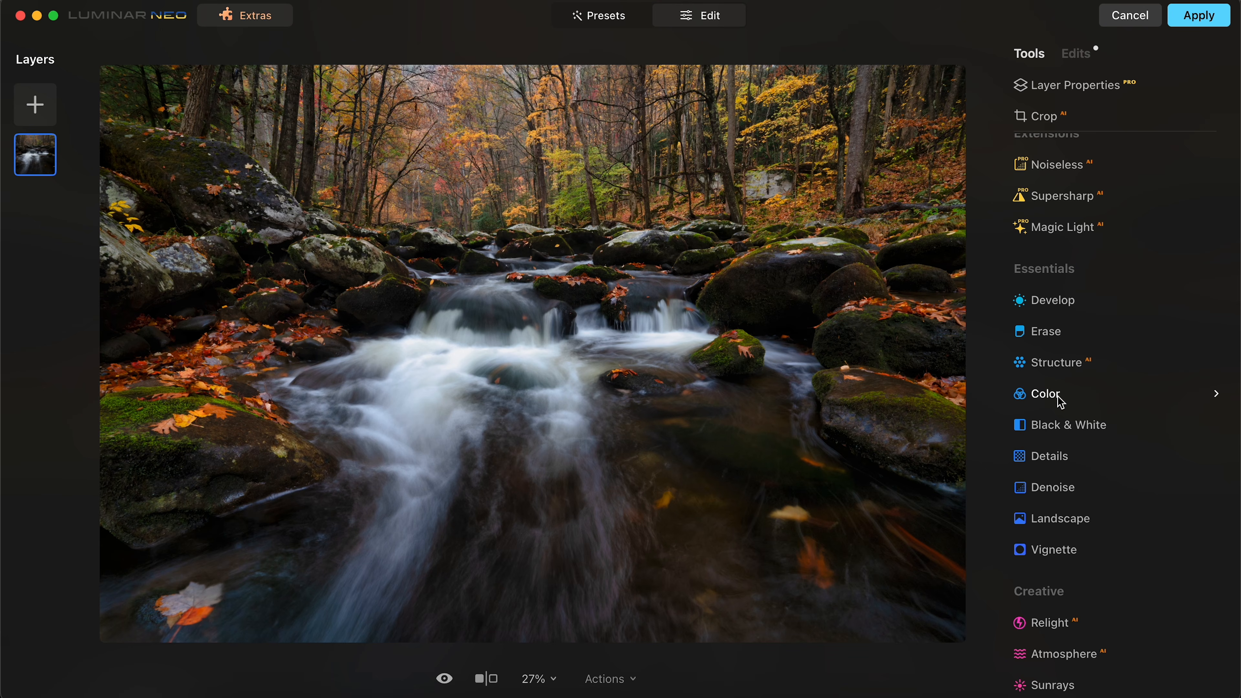
- Set the HSL saturation in the Color tool to Red 37, Orange 24, Yellow 24, Green 18 and Blue -23
click(1045, 394)
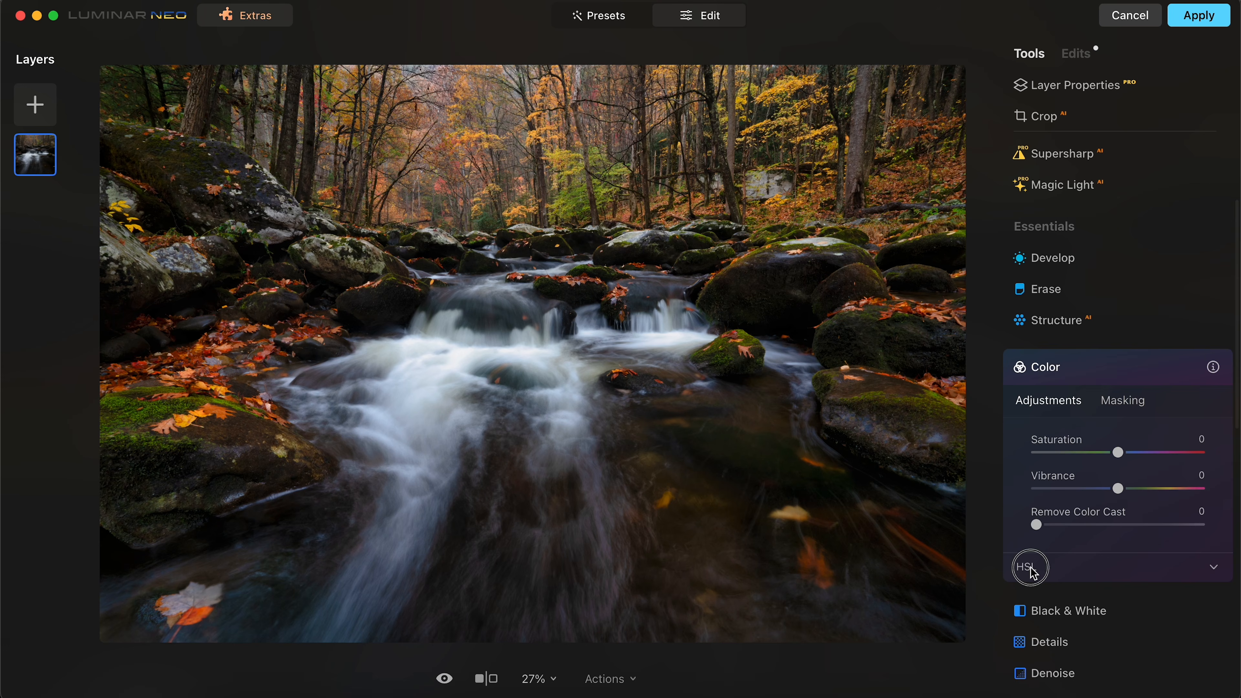
click(1031, 568)
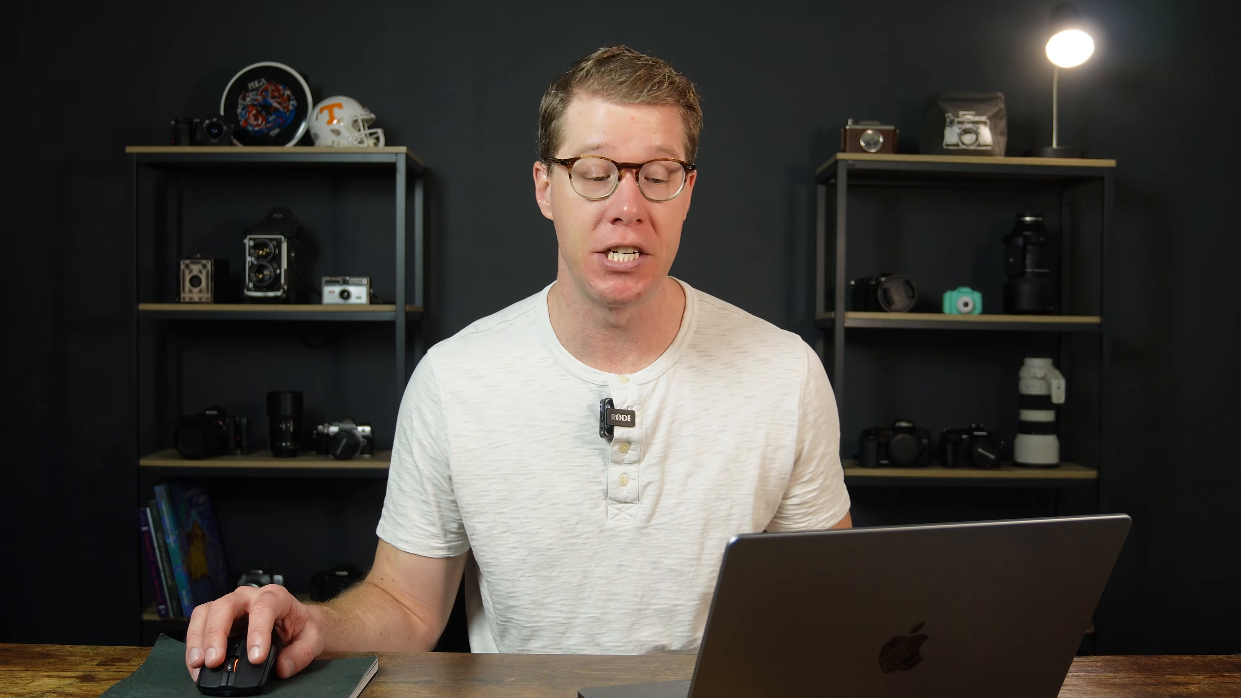
click(1094, 360)
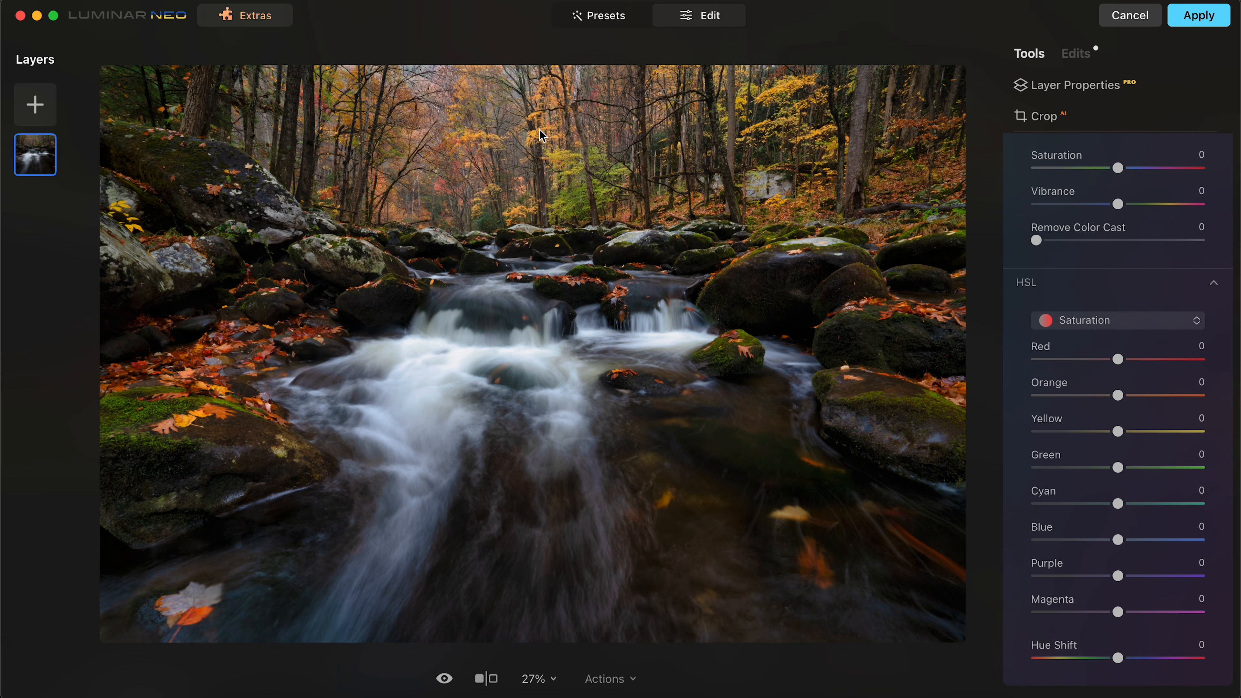
double_click(541, 118)
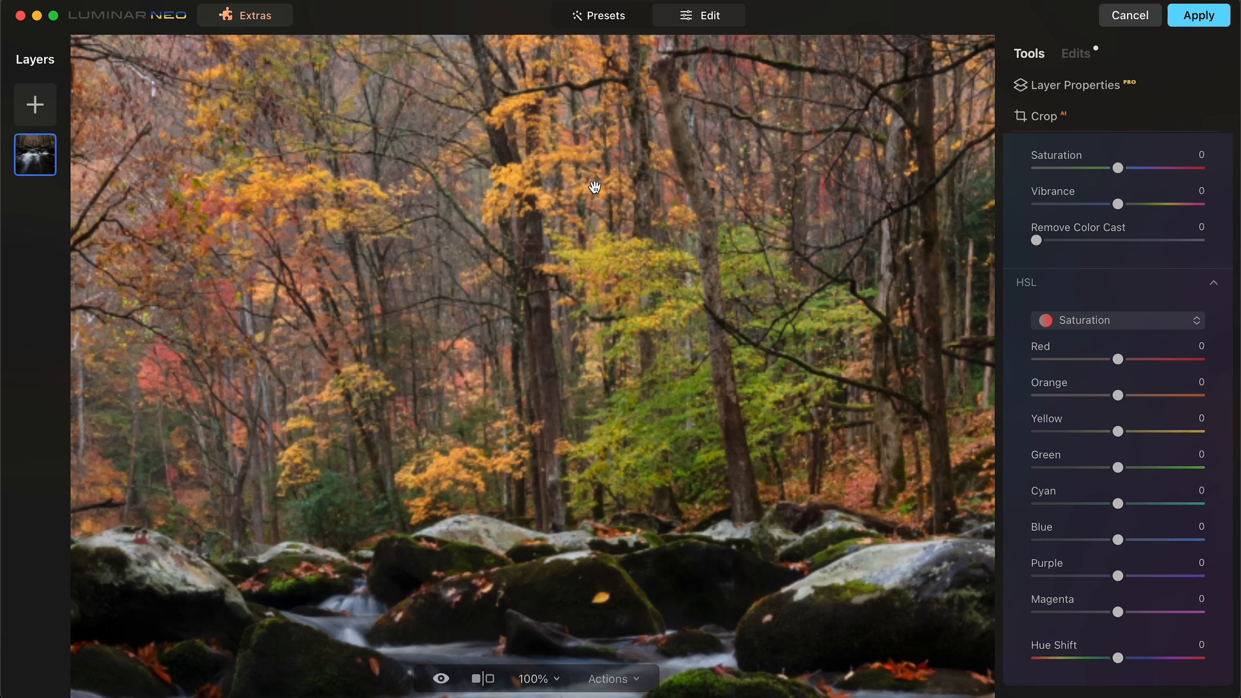
drag(588, 210, 810, 254)
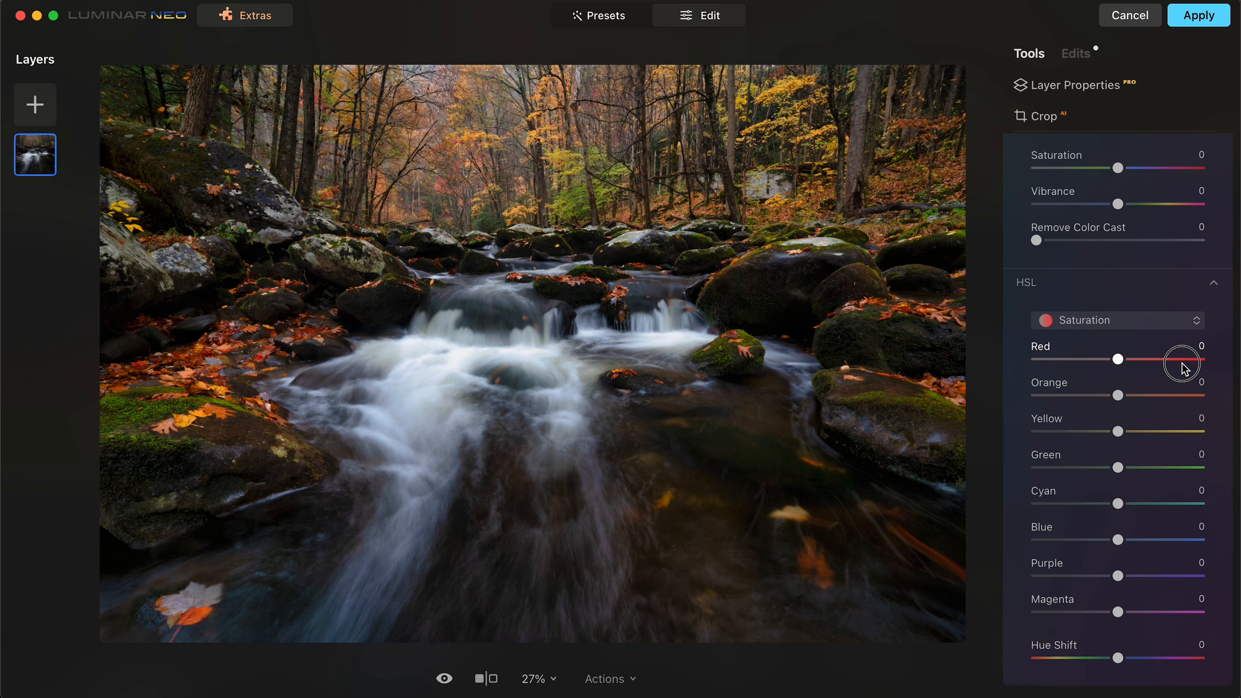
drag(1168, 364, 1151, 372)
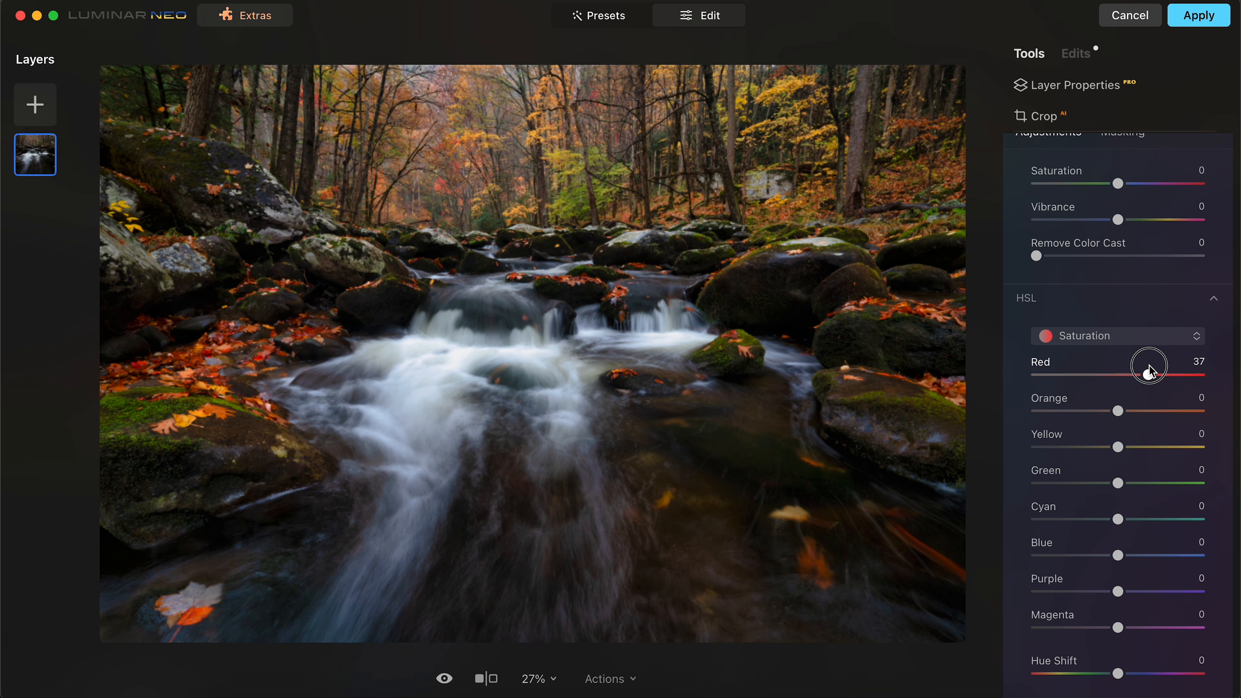
drag(1118, 411, 1144, 448)
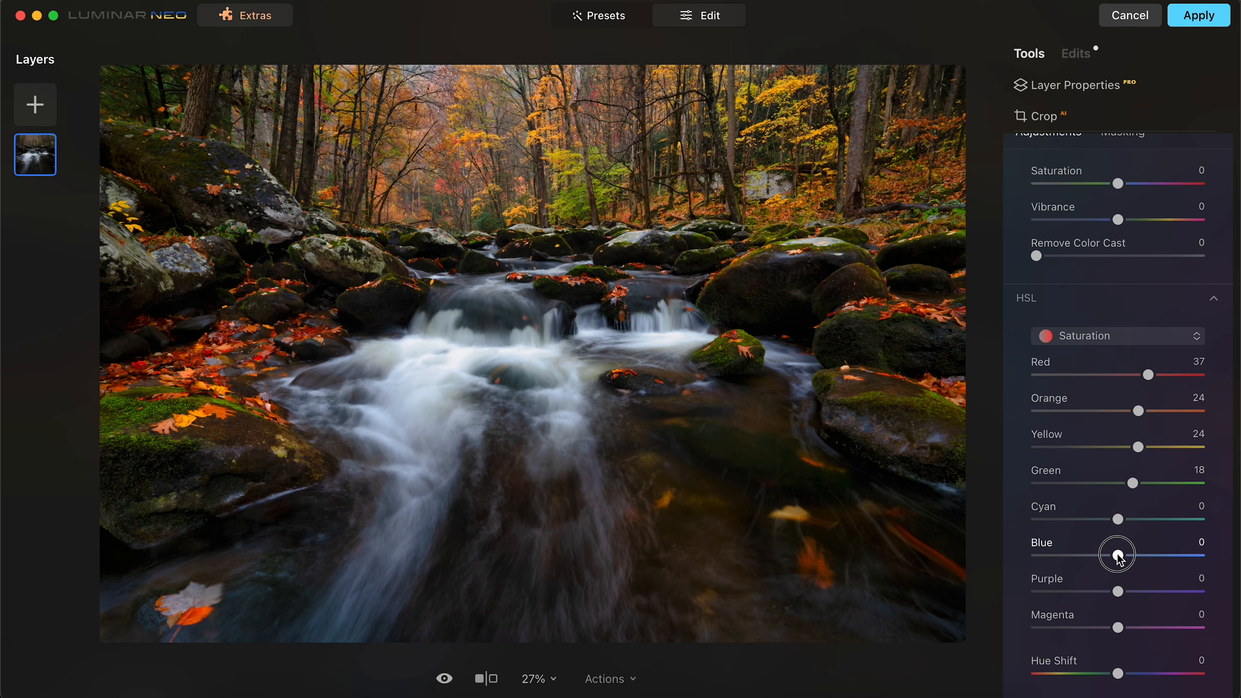
drag(1118, 557, 1098, 559)
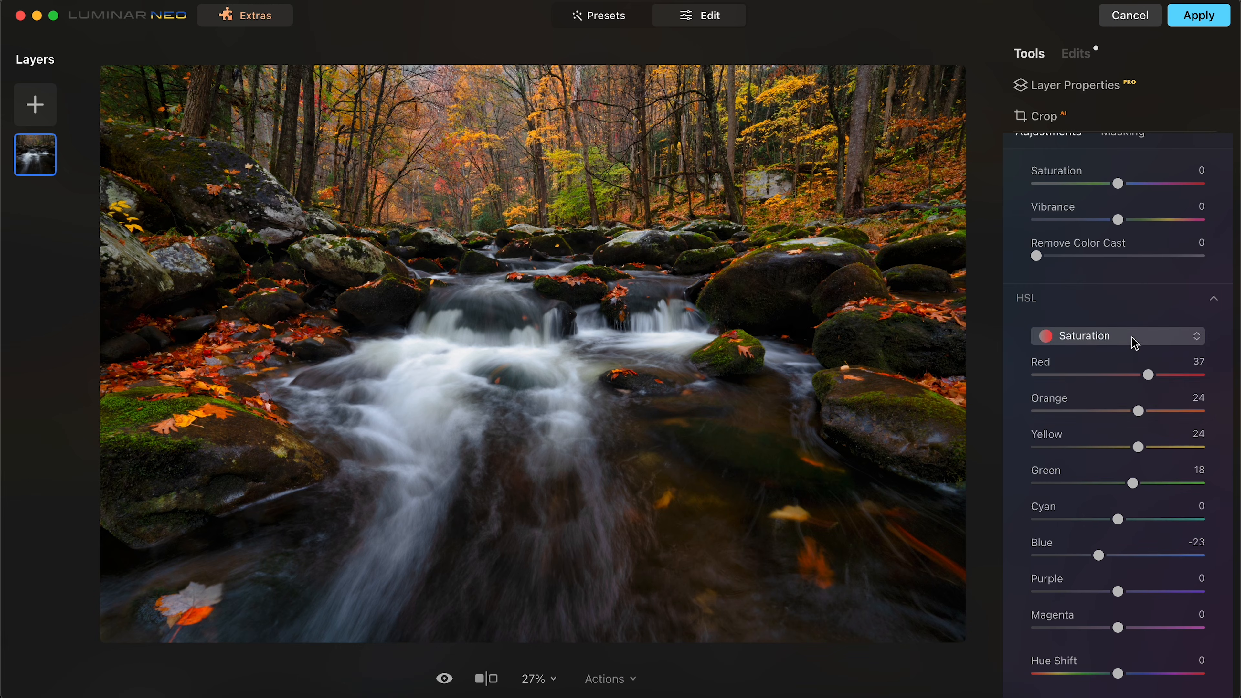
- Set the HSL luminance to Red 23, Orange 37, Yellow 31 and Green 19, and raise the Blue luminance moderately
click(1124, 339)
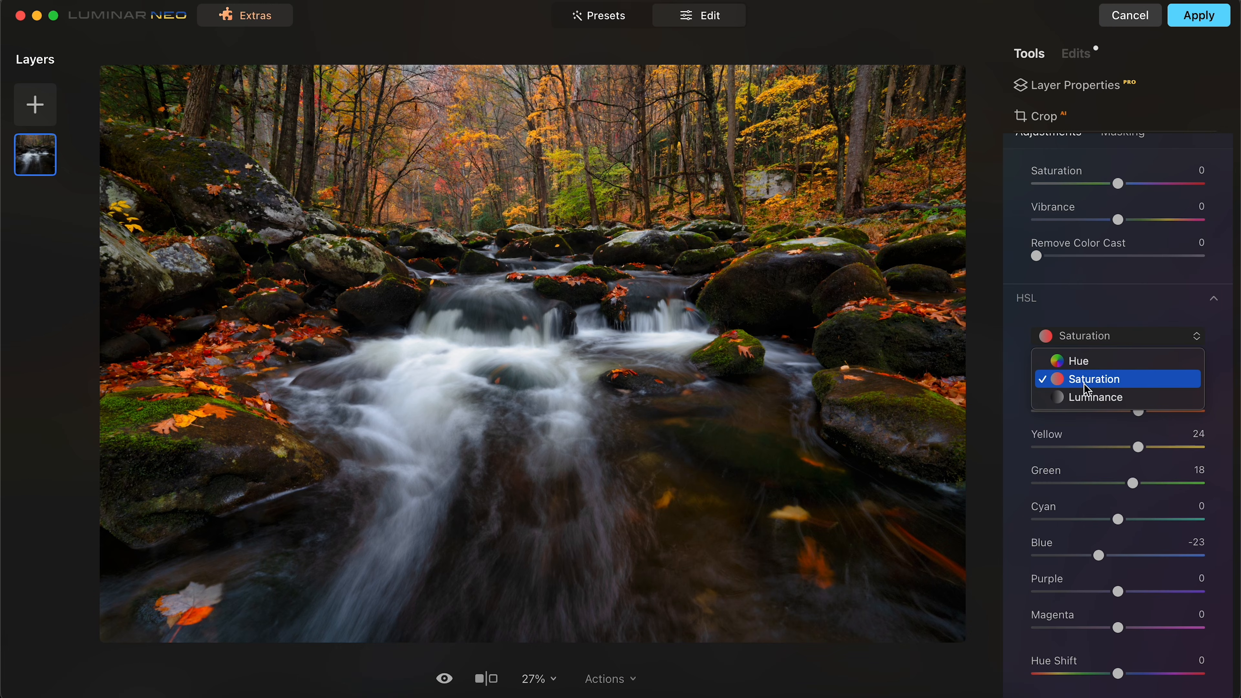
click(1092, 397)
drag(1118, 375, 1134, 483)
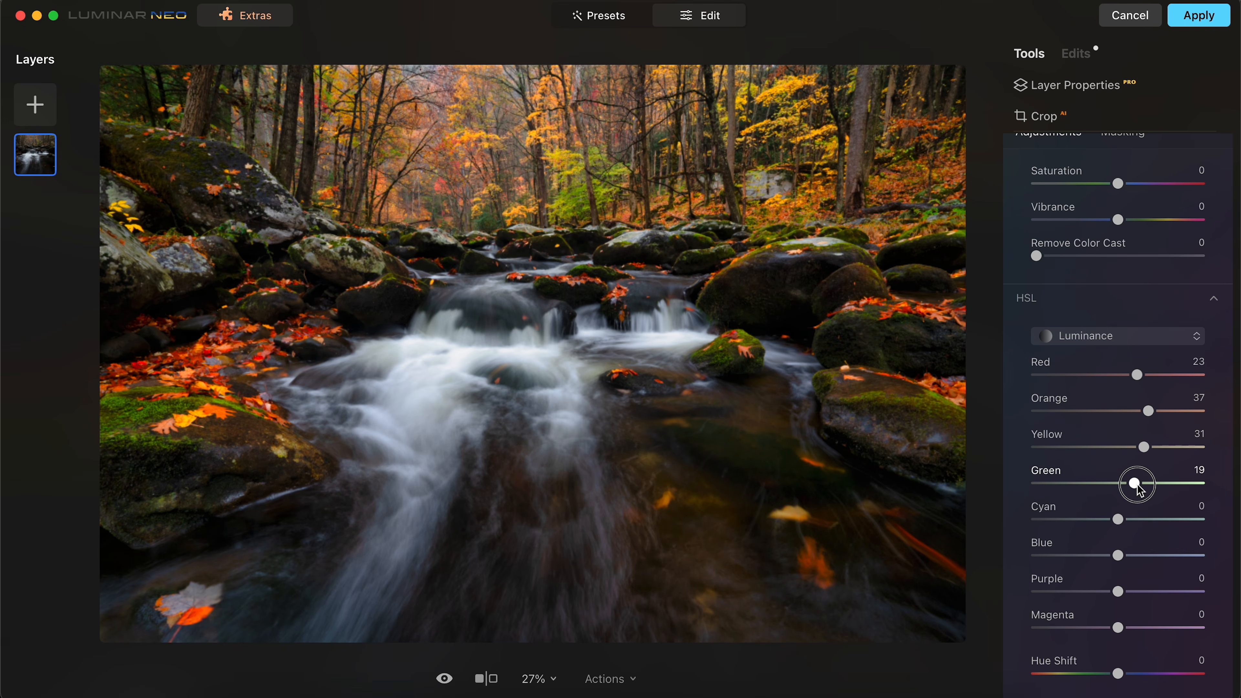
drag(1118, 556, 1140, 556)
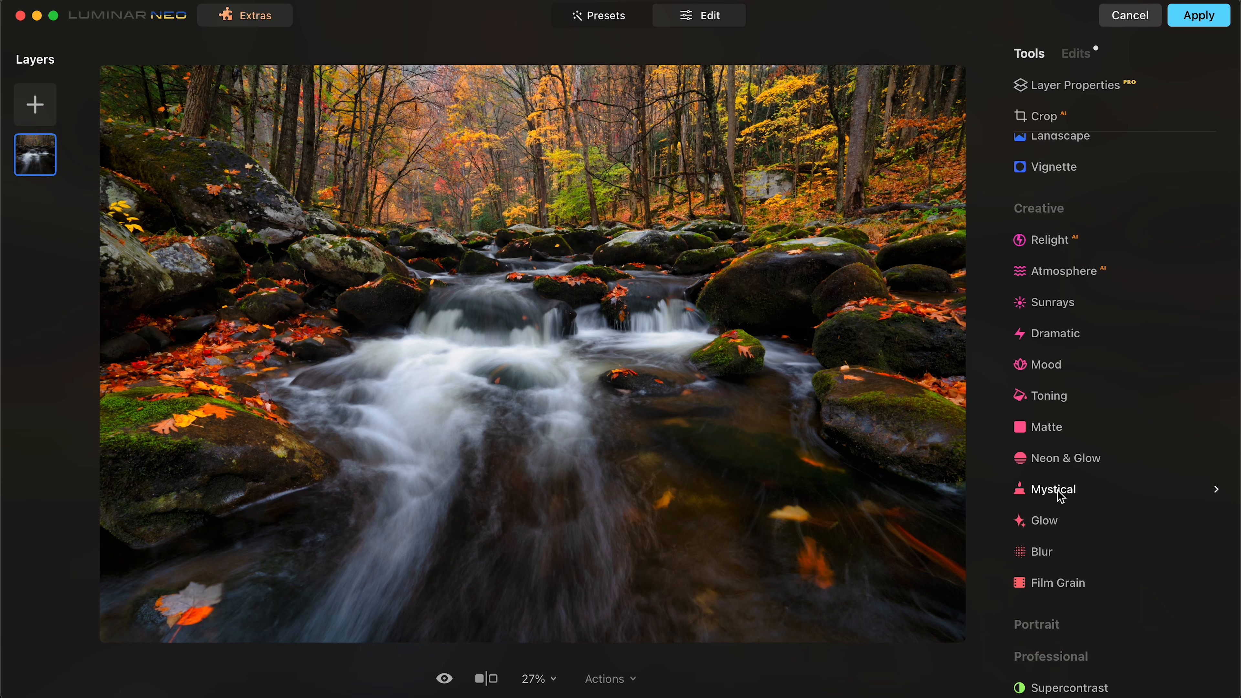
- Apply the Mystical effect at Amount 100, brush-mask it to the background trees, and lower its Amount to 36
click(1055, 489)
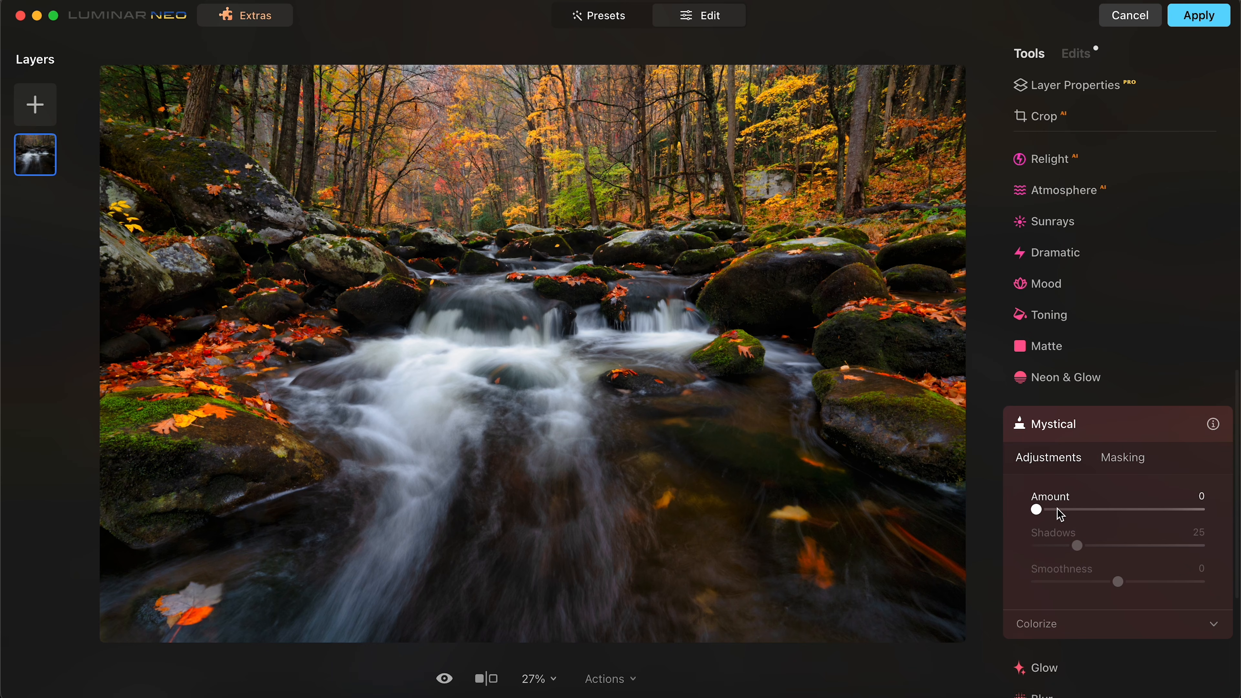
drag(1066, 513, 1231, 517)
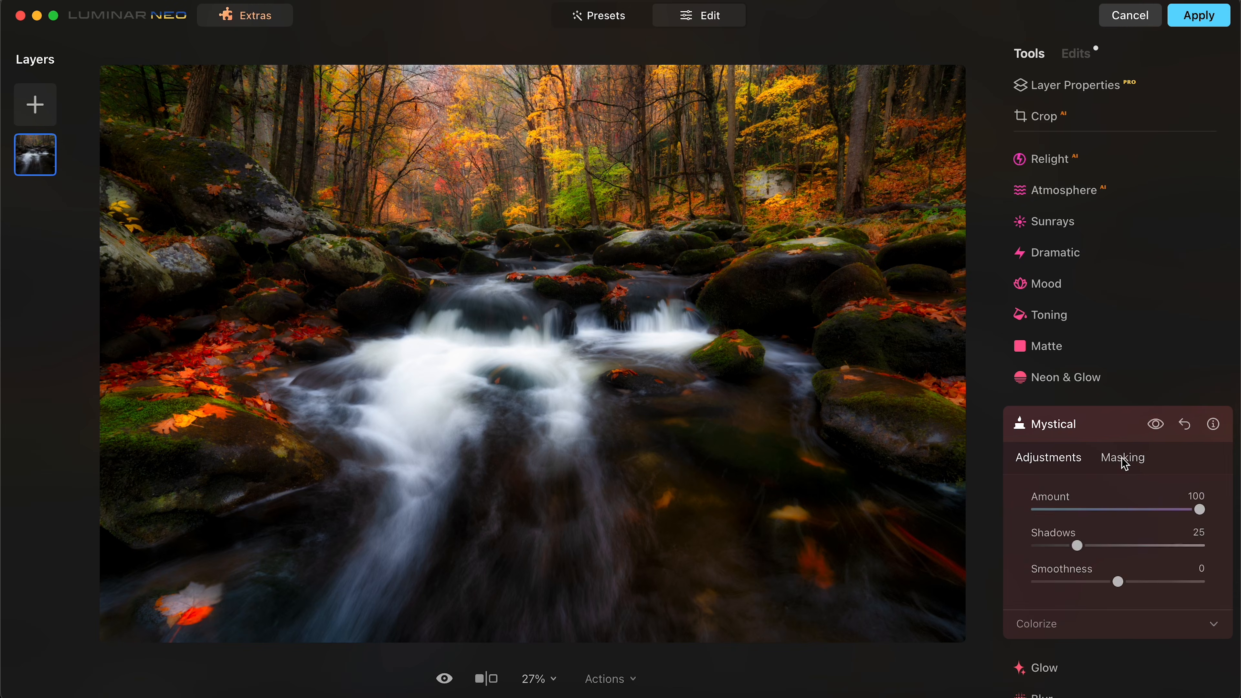
click(1122, 458)
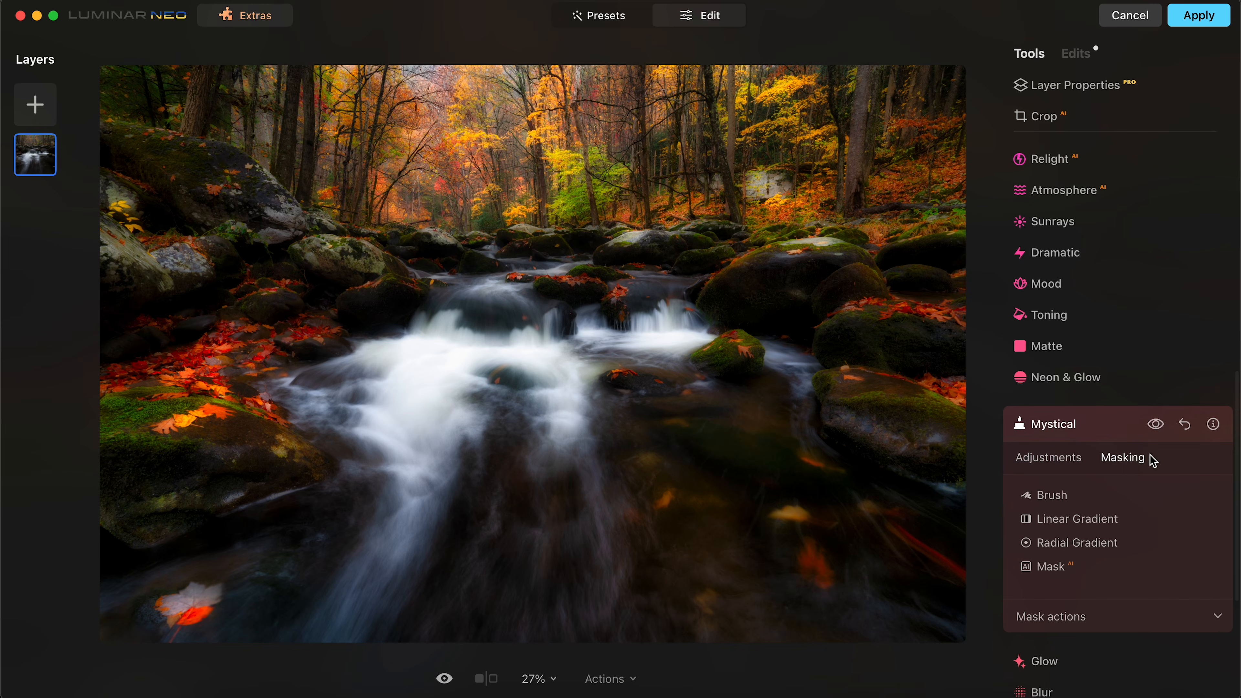
click(1051, 496)
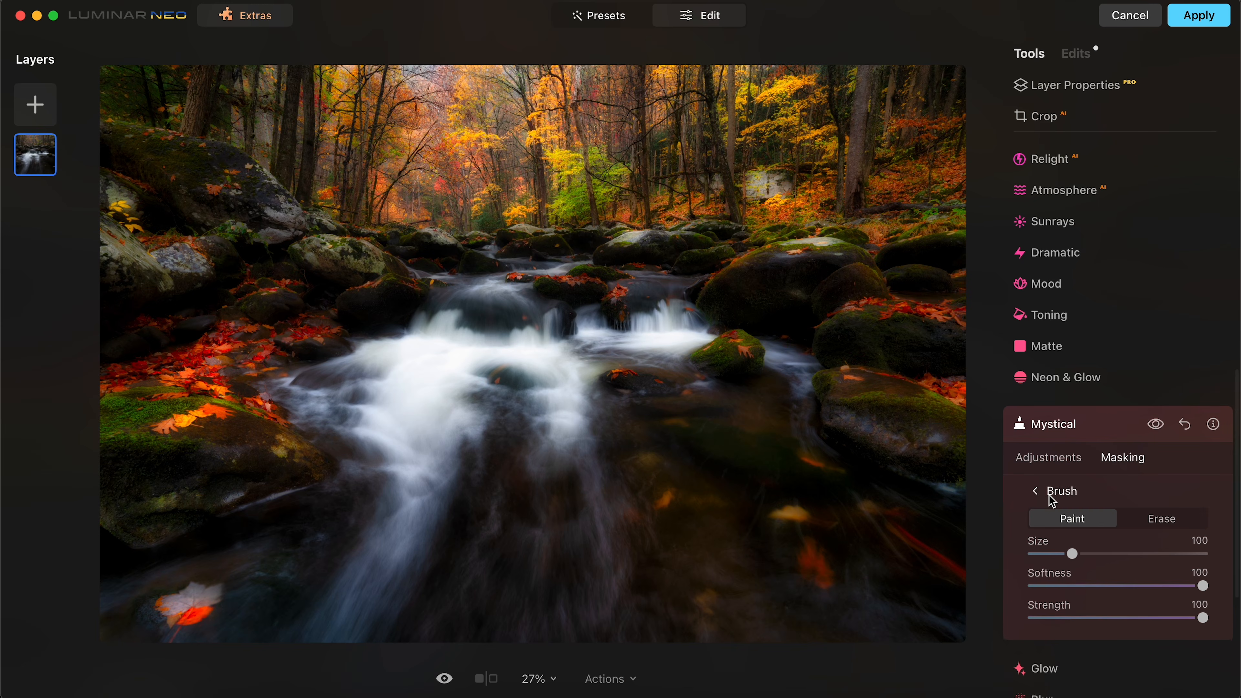
mouse_move(466, 111)
mouse_down()
mouse_move(293, 69)
mouse_move(465, 158)
mouse_move(808, 161)
mouse_move(713, 77)
mouse_move(534, 105)
mouse_move(240, 80)
mouse_move(660, 158)
mouse_move(831, 69)
mouse_move(773, 61)
mouse_move(688, 82)
mouse_up()
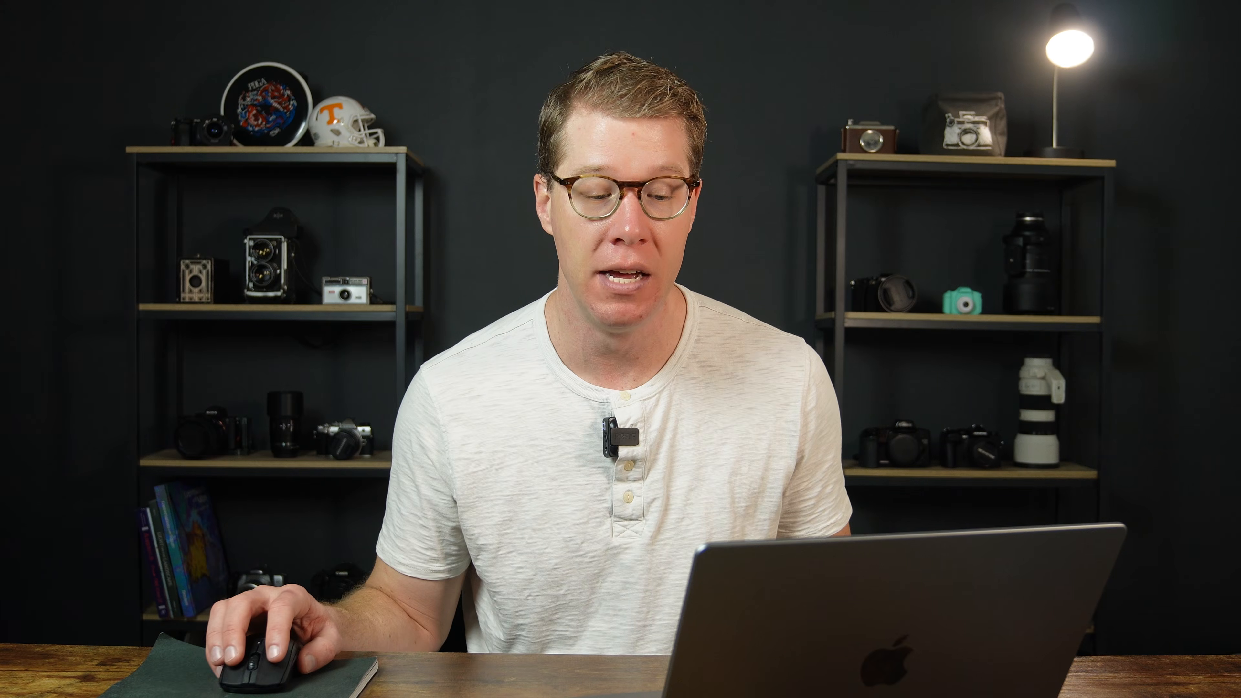
click(1066, 459)
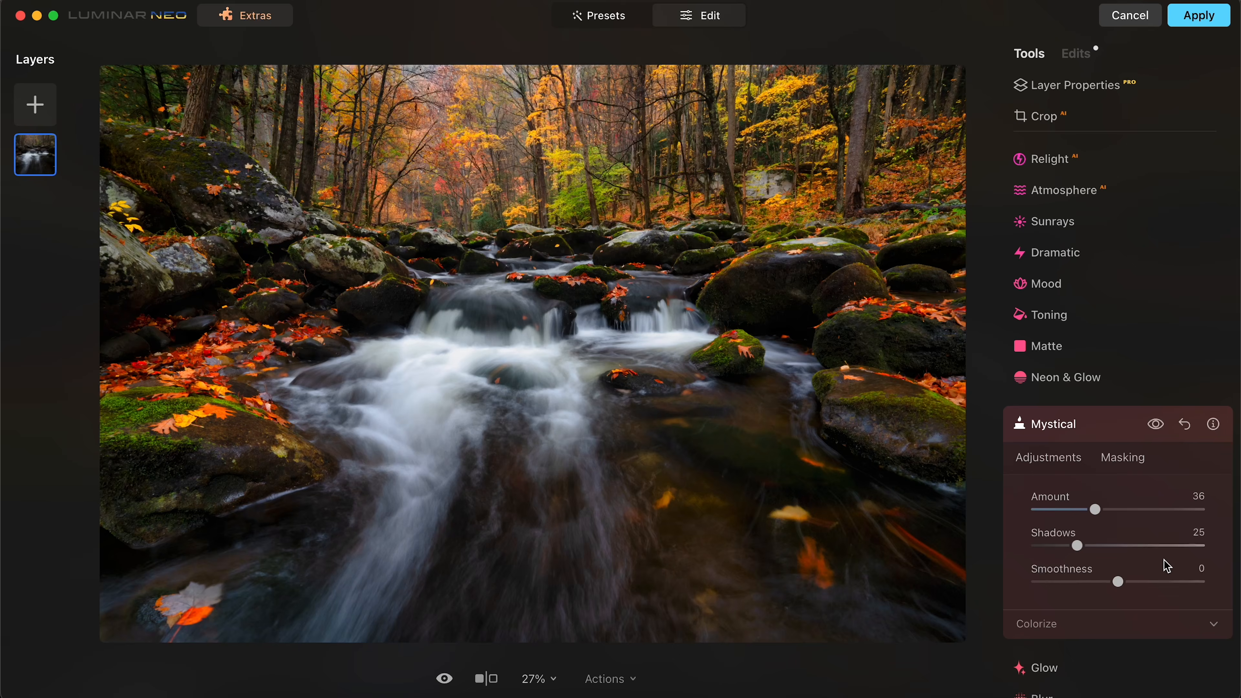
- Add a Glow of type Orton Effect Soft with its Amount at 100
click(1045, 668)
scroll(1099, 494, down, 2)
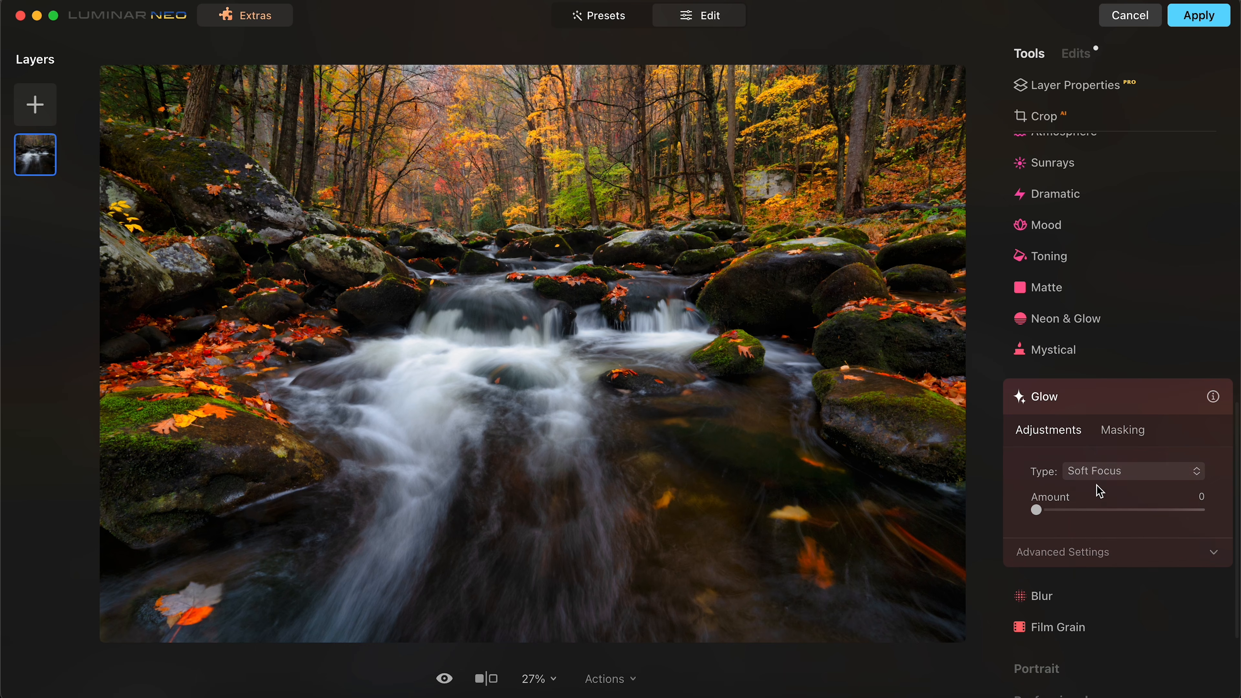
click(1096, 474)
click(1116, 600)
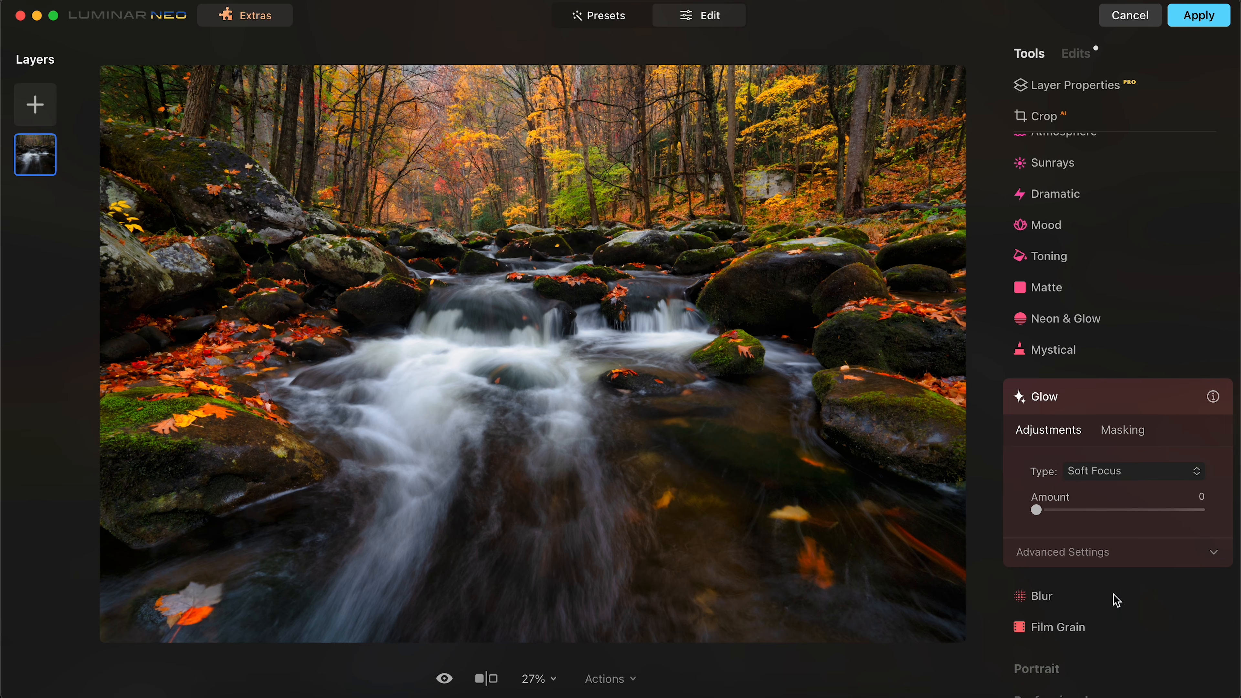
drag(1042, 512, 1236, 506)
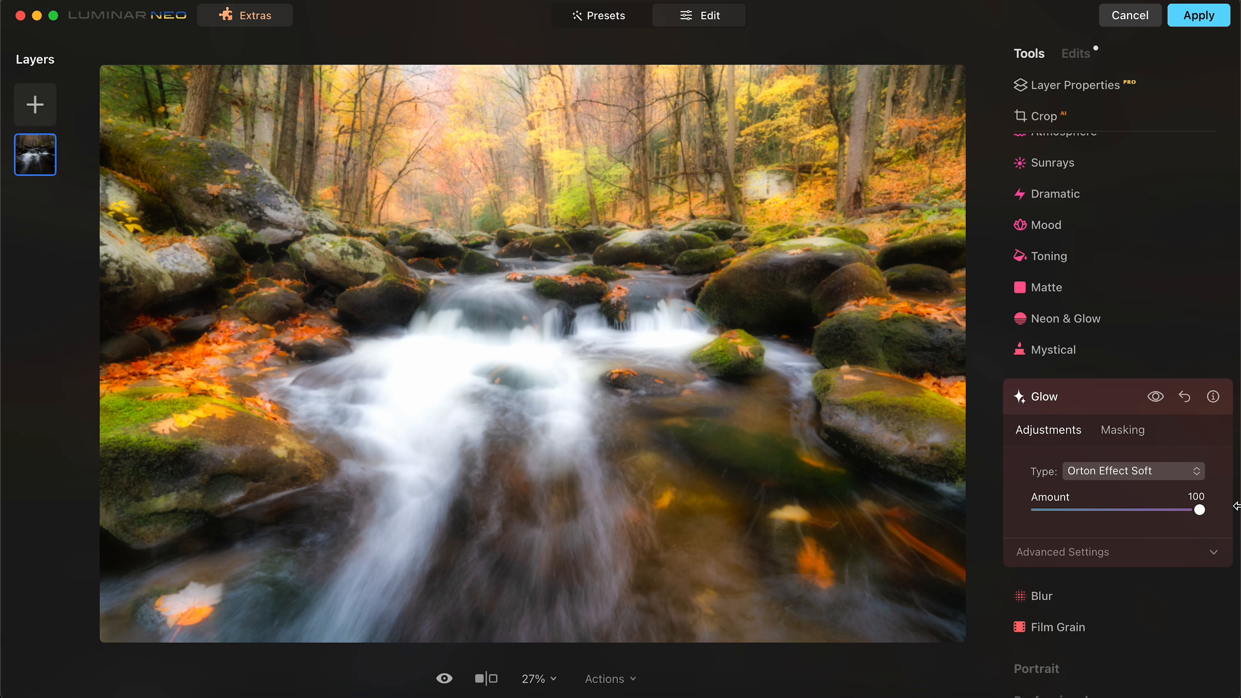
- Paint the Glow mask across the background trees with a brush of size 100, and reduce the Glow Amount to roughly a third
click(1123, 431)
click(1070, 465)
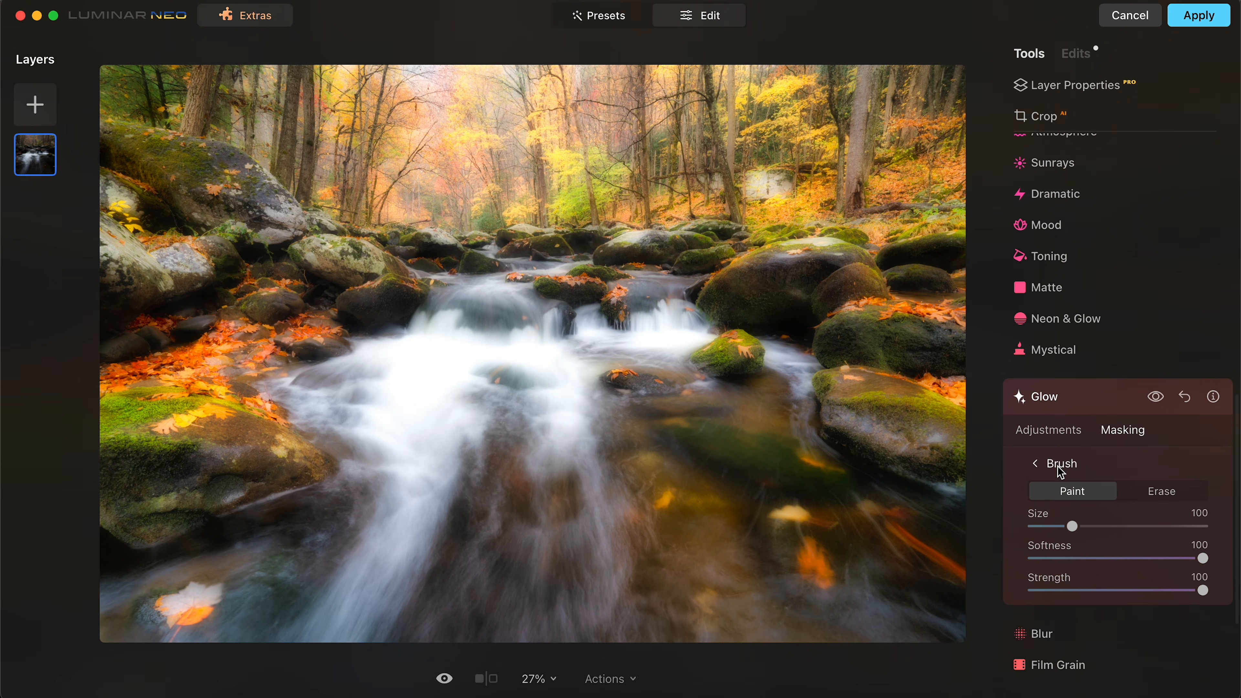
mouse_move(443, 125)
mouse_down()
mouse_move(340, 160)
mouse_move(382, 133)
mouse_move(621, 171)
mouse_move(432, 61)
mouse_move(793, 84)
mouse_move(852, 122)
mouse_up()
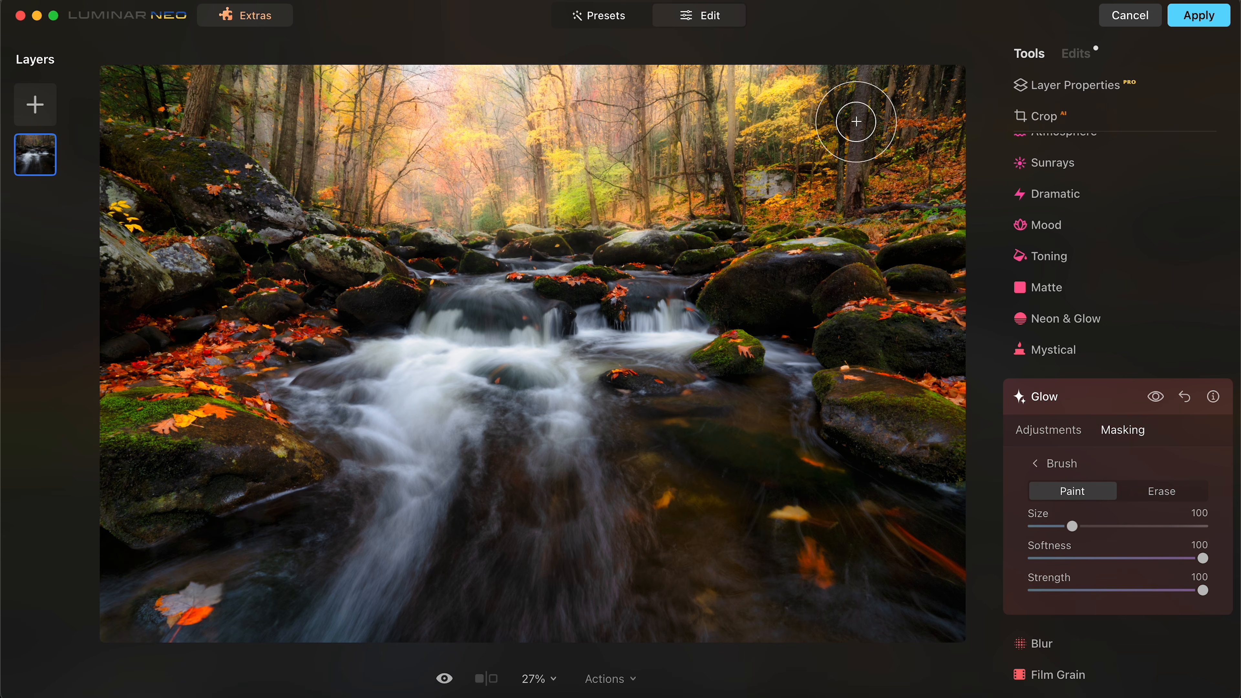
click(1057, 432)
drag(1200, 511, 1085, 511)
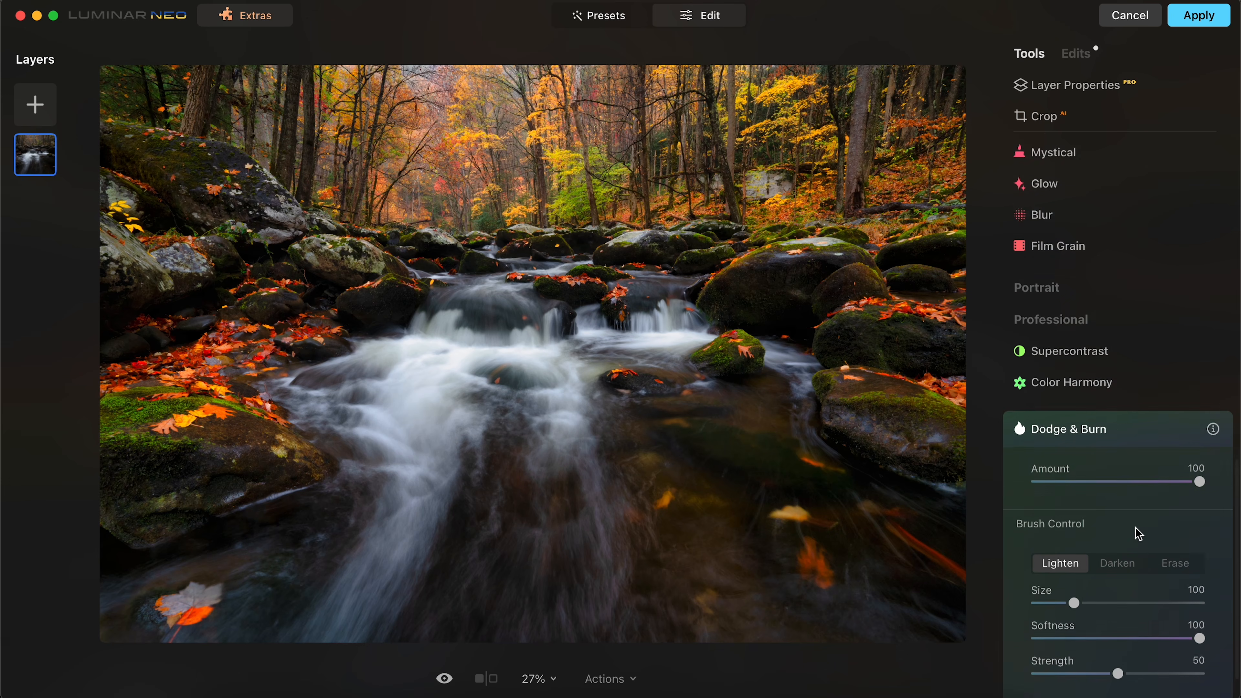
- Lighten the flowing water, rocks and fallen leaves with Dodge & Burn at strength 50, and reduce the overall Amount
scroll(1135, 526, down, 2)
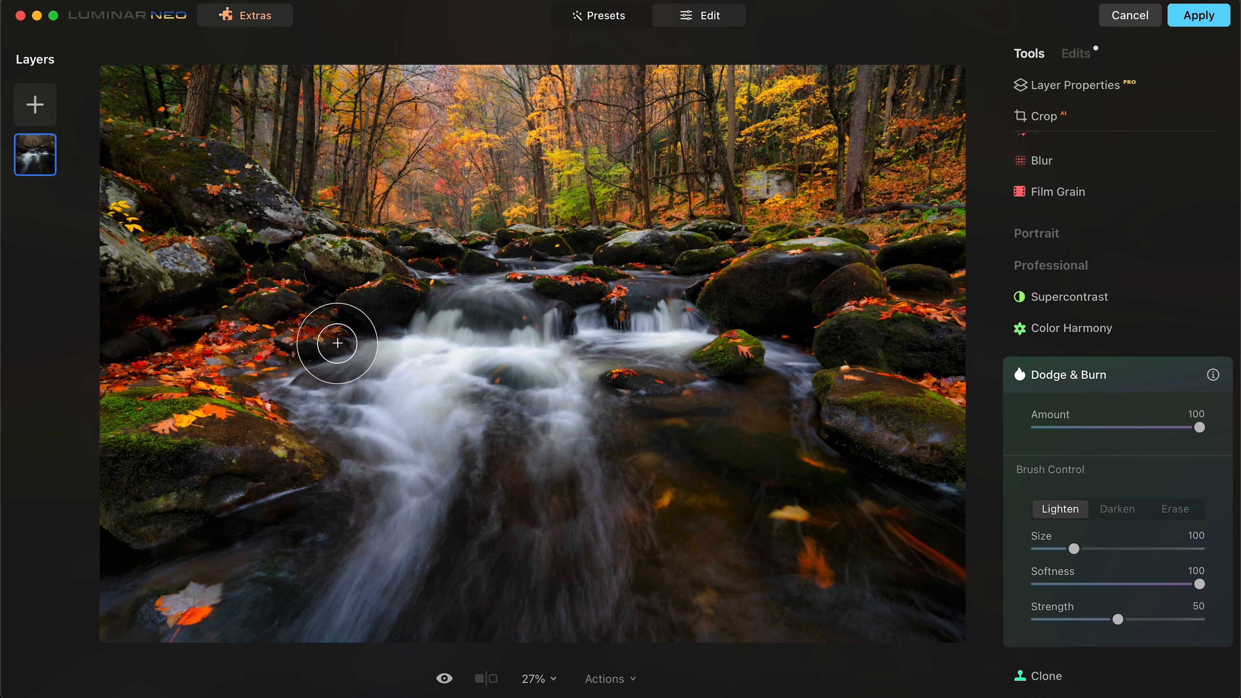
mouse_move(422, 352)
mouse_down()
mouse_move(485, 353)
mouse_move(379, 477)
mouse_move(365, 593)
mouse_move(476, 338)
mouse_move(549, 437)
mouse_move(604, 574)
mouse_move(562, 352)
mouse_move(700, 332)
mouse_move(805, 418)
mouse_up()
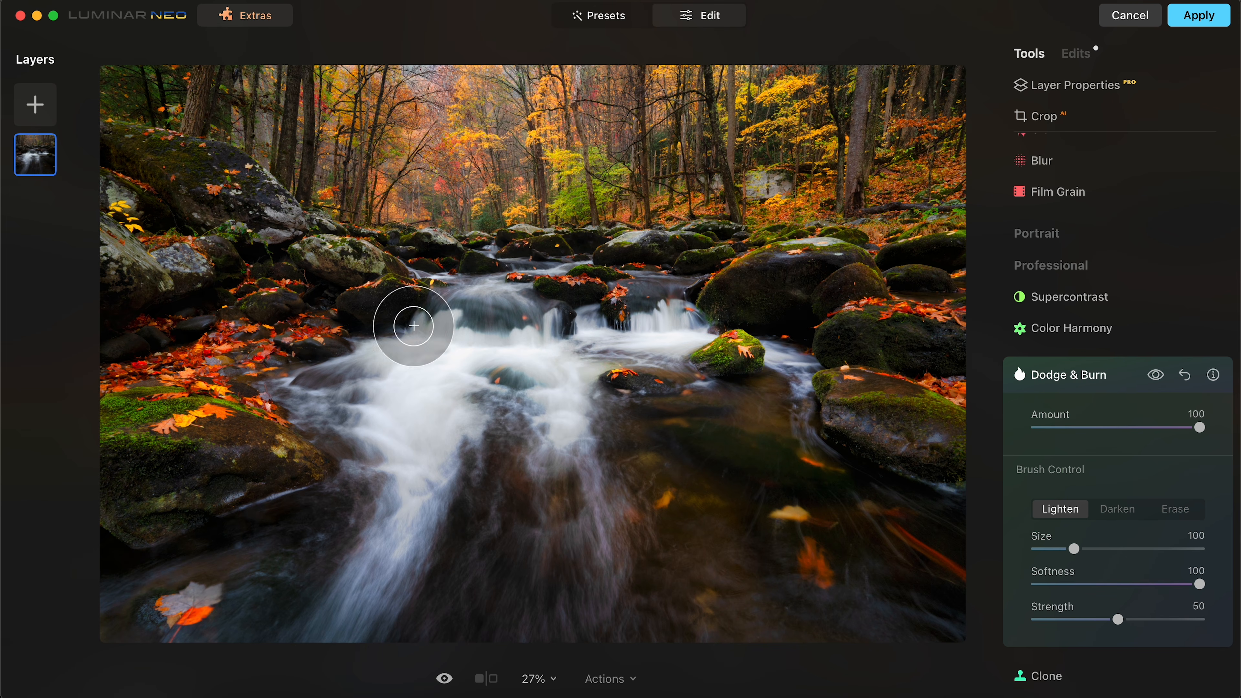
drag(384, 296, 325, 250)
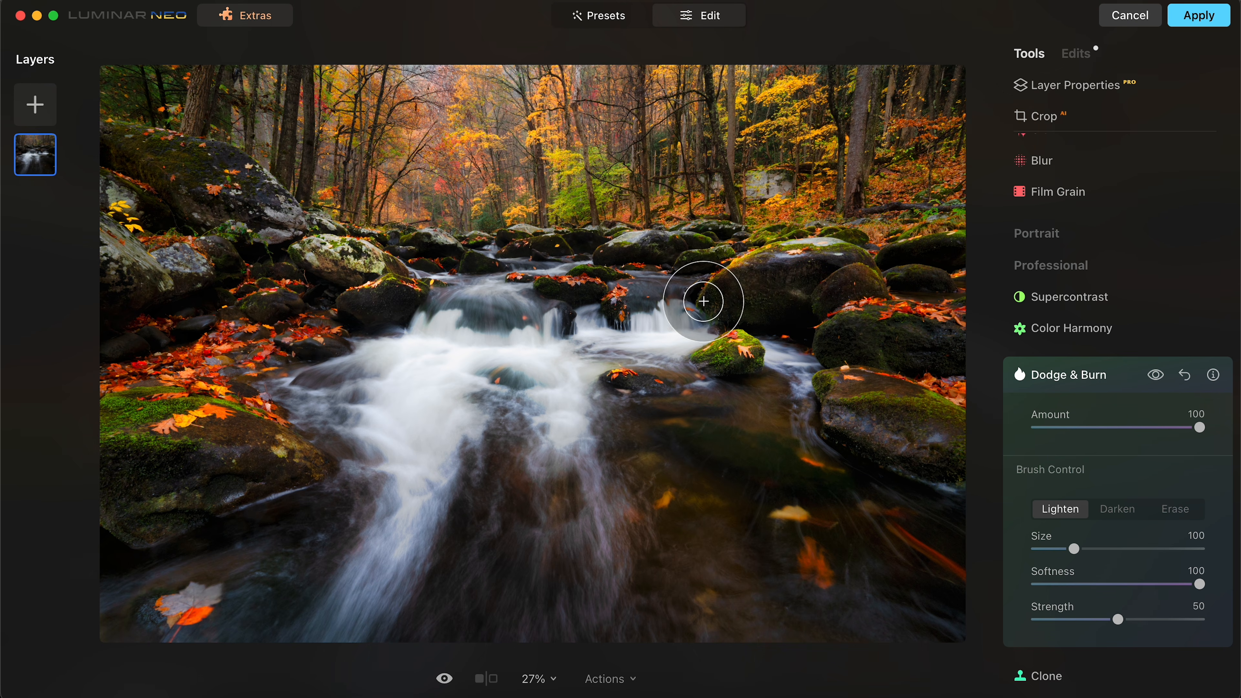
mouse_move(262, 422)
mouse_down()
mouse_move(222, 415)
mouse_move(229, 342)
mouse_up()
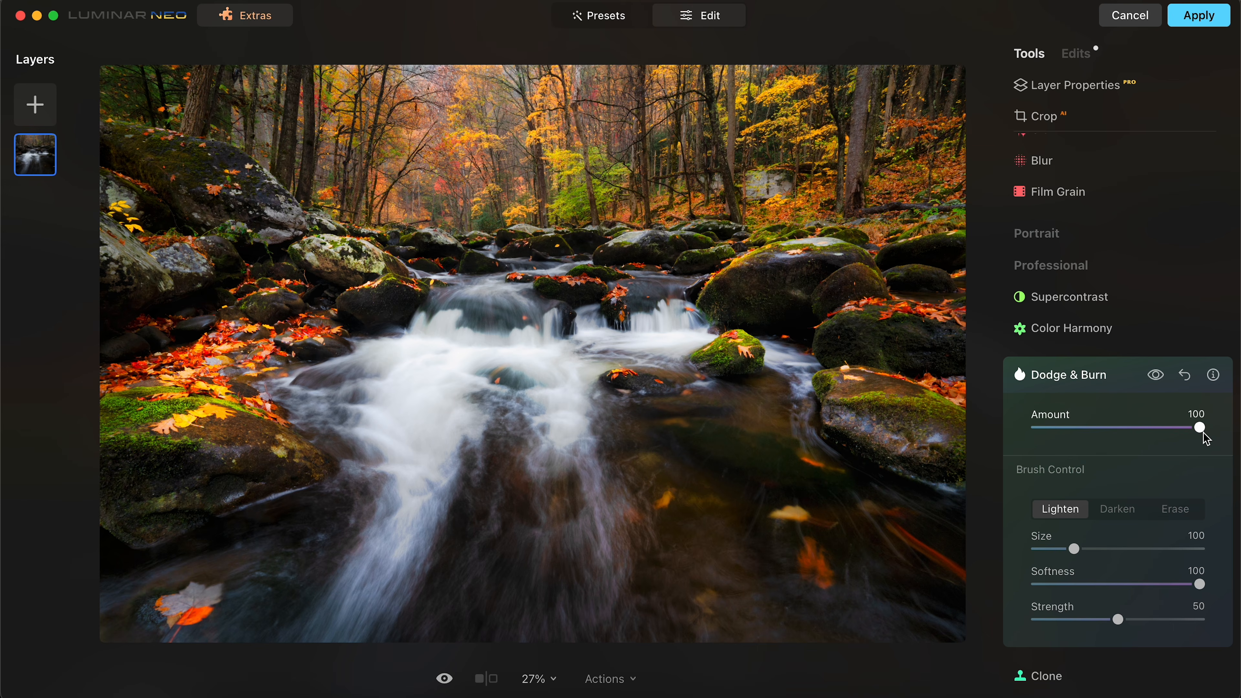
drag(1196, 431, 1074, 431)
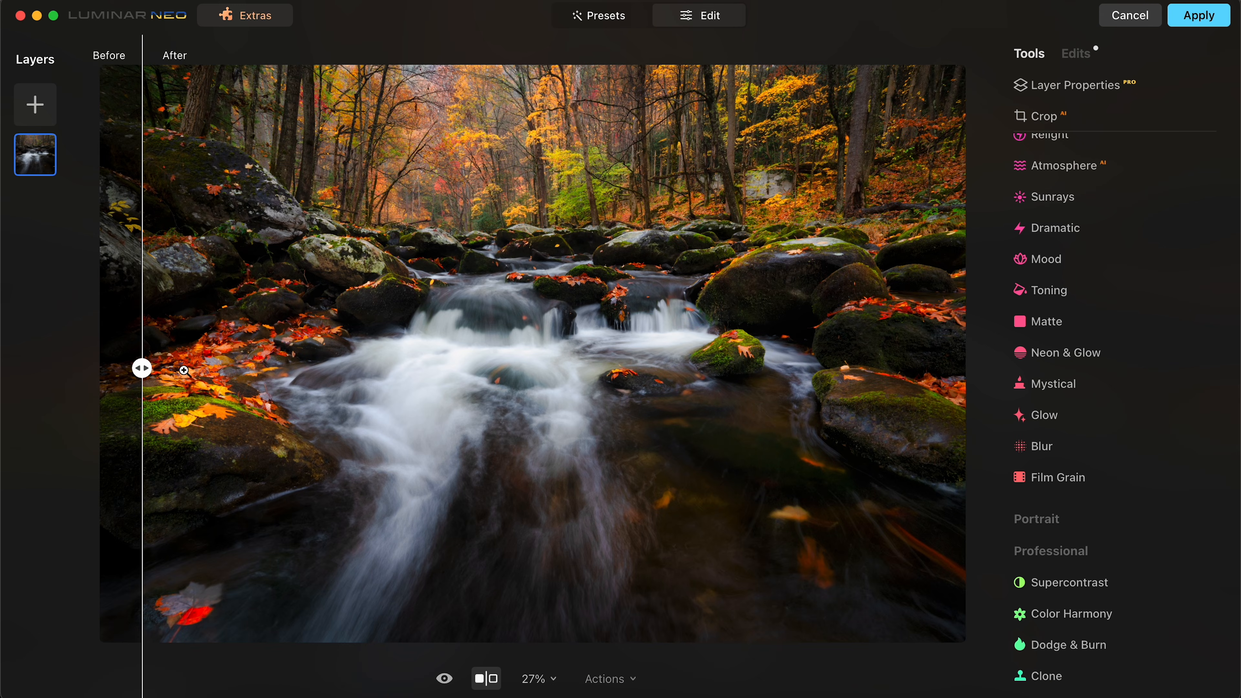
- Compare the finished edit with the original photo using the before/after divider
drag(142, 368, 36, 385)
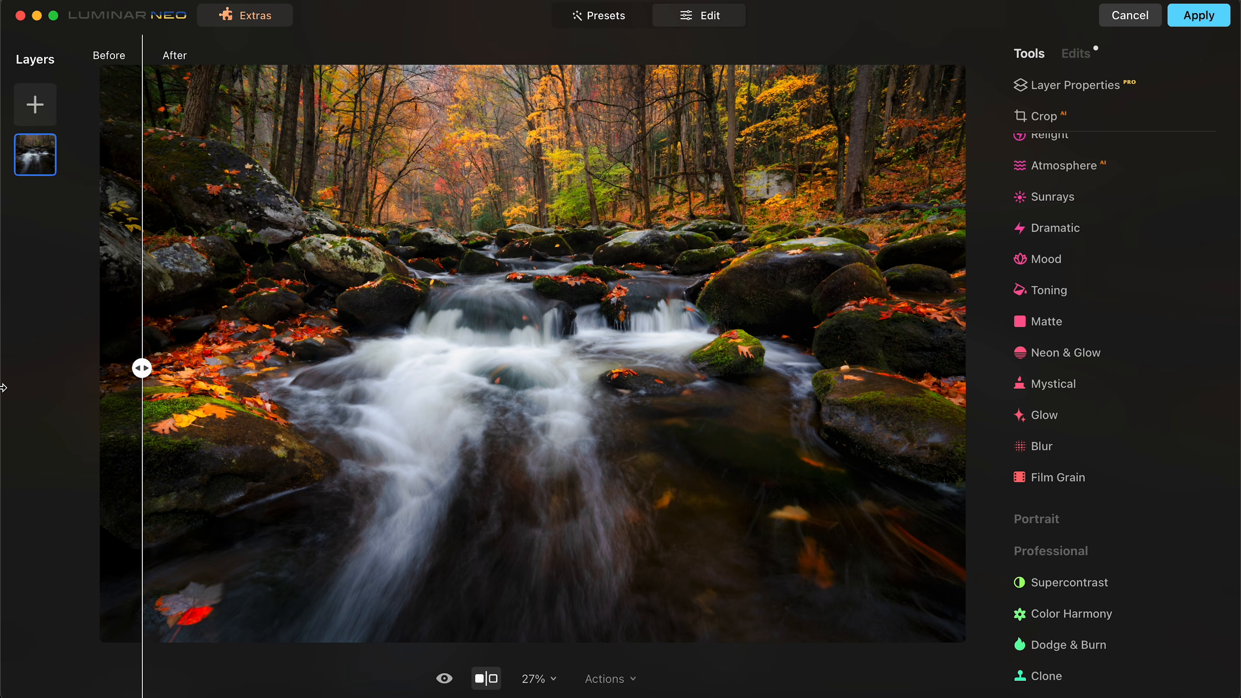